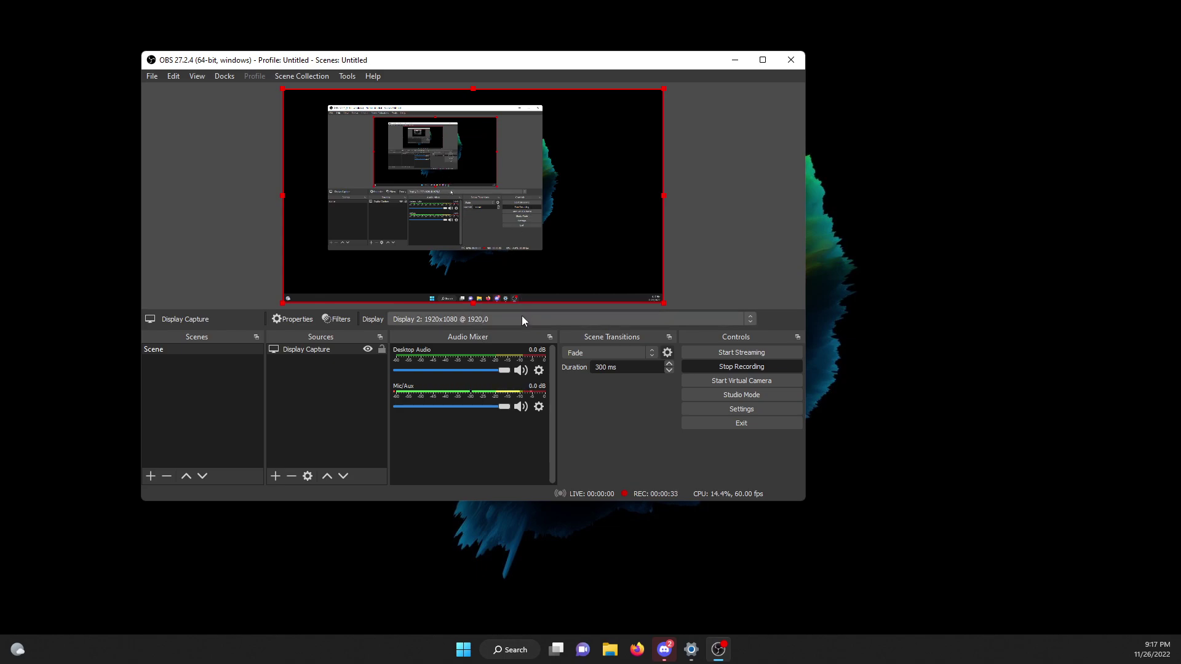
- Snap OBS to the right half of the screen and set its capture to Display 1 (Primary Monitor)
{"action": "left_click_drag", "start_coordinate": [569, 69], "coordinate": [665, 77]}
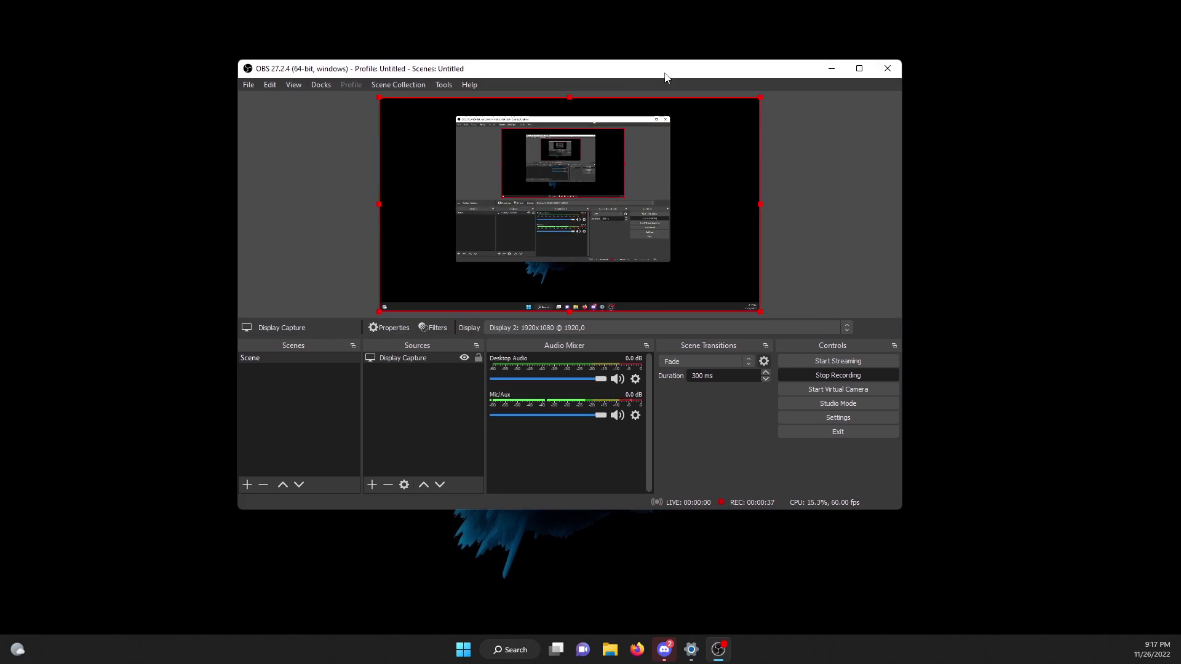
{"action": "key", "text": "super+Right"}
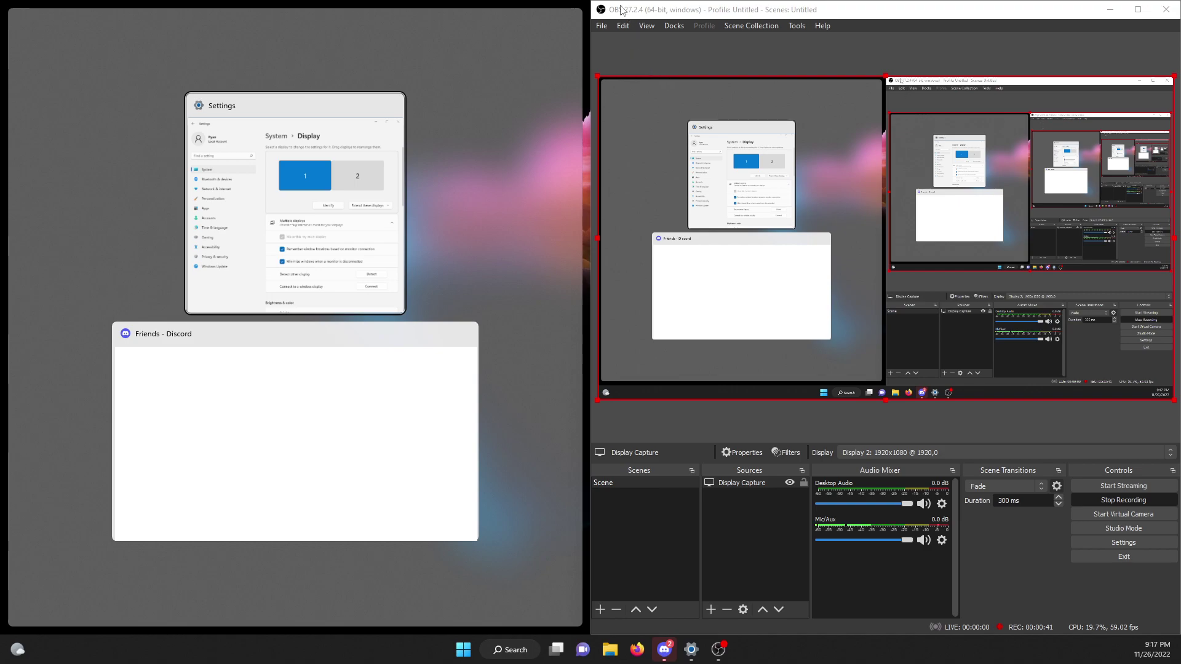
{"action": "left_click", "coordinate": [658, 77]}
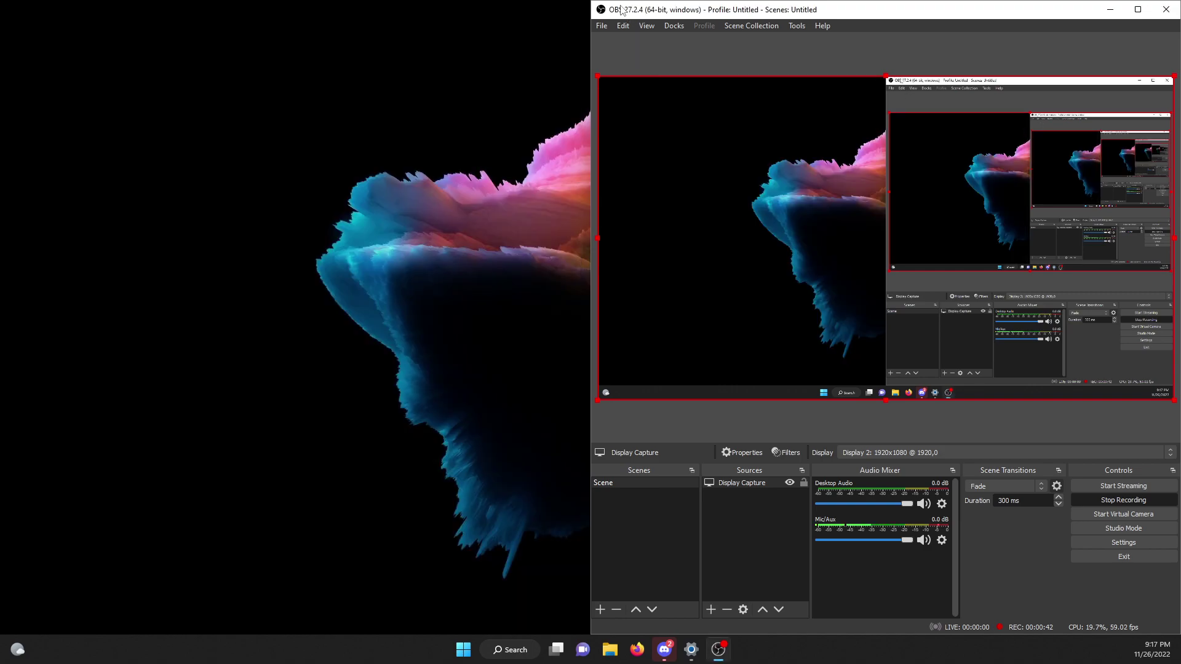
{"action": "left_click", "coordinate": [925, 449]}
{"action": "left_click", "coordinate": [904, 463]}
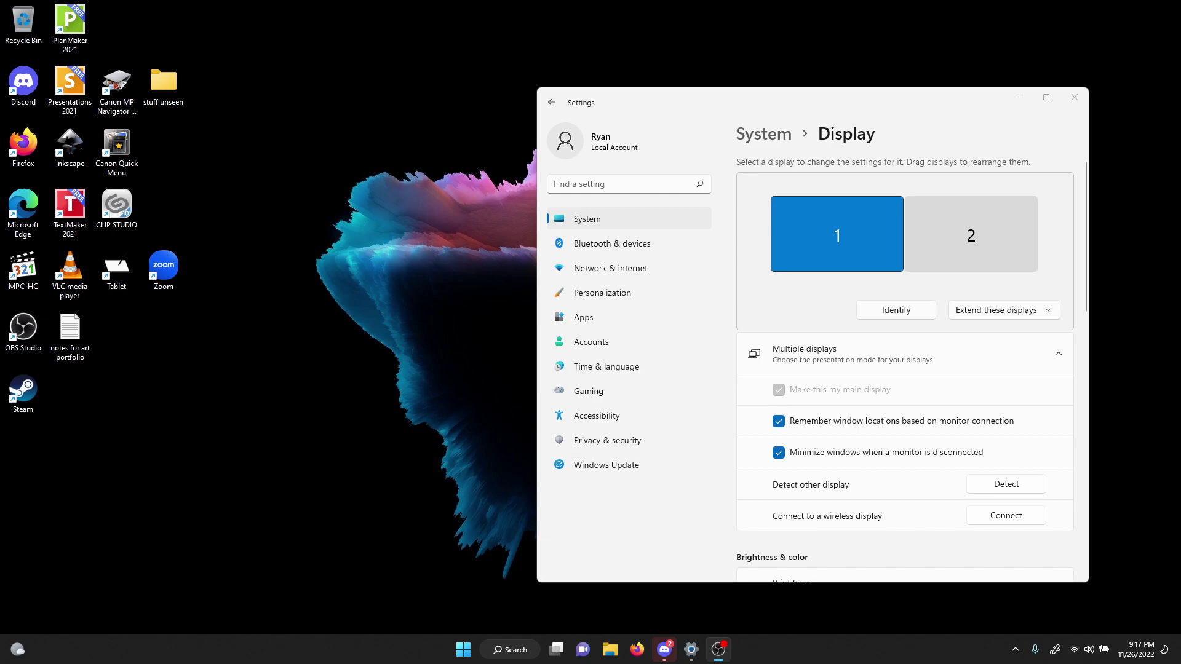
- Open the UGEE tablet driver from the hidden tray icons to its D161 overview
{"action": "left_click", "coordinate": [1016, 649]}
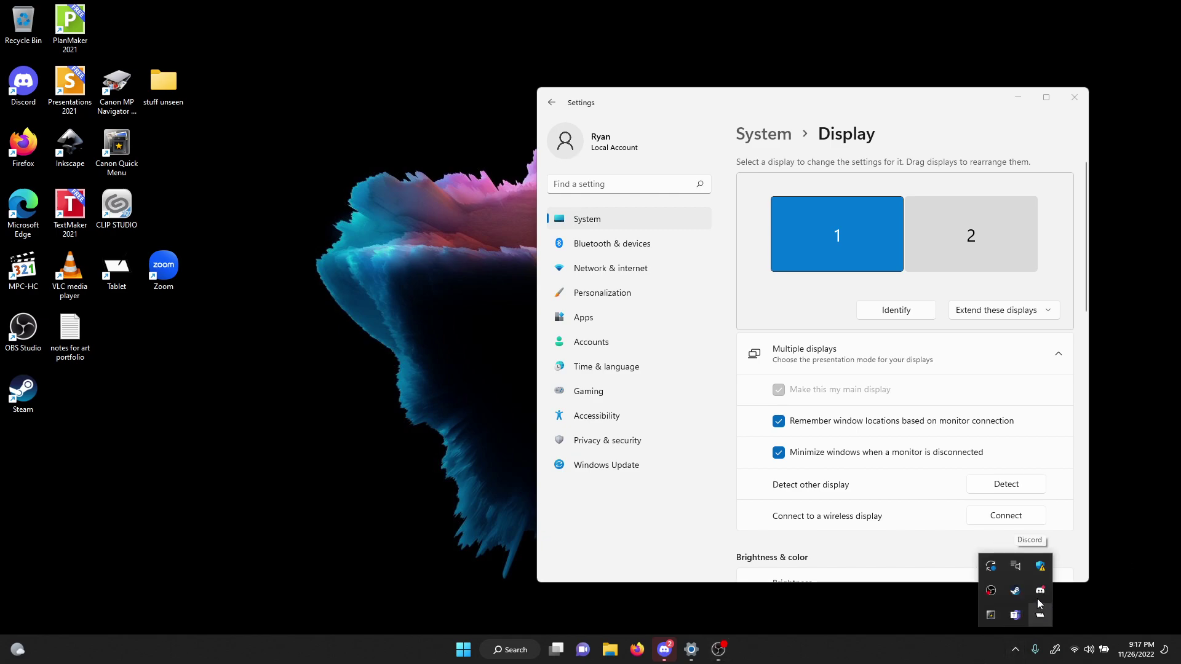
{"action": "left_click", "coordinate": [1040, 615]}
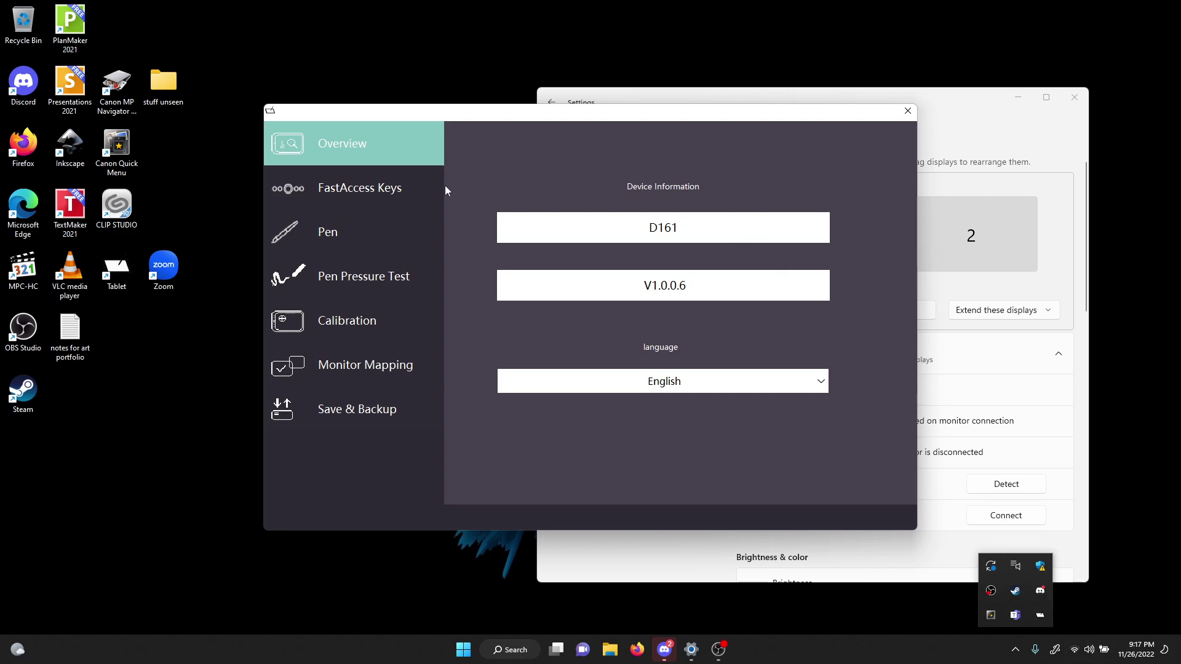
{"action": "left_click", "coordinate": [585, 265]}
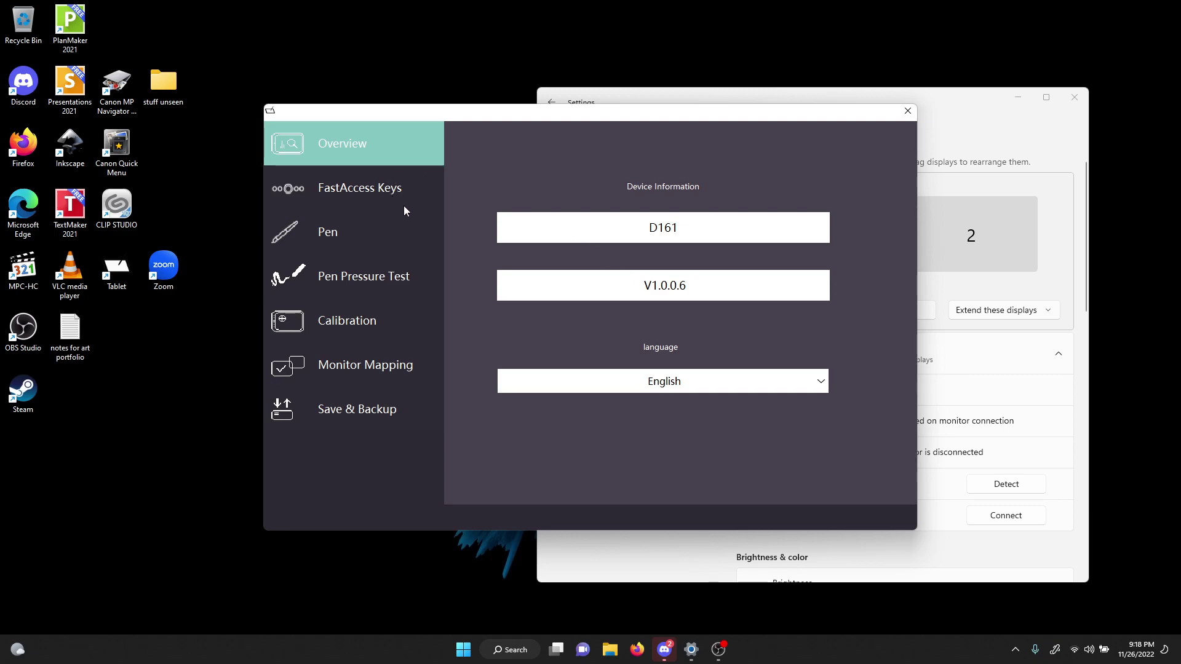
- Under Pen > Monitor Mapping, choose Monitor2 for the external display
{"action": "left_click", "coordinate": [342, 238]}
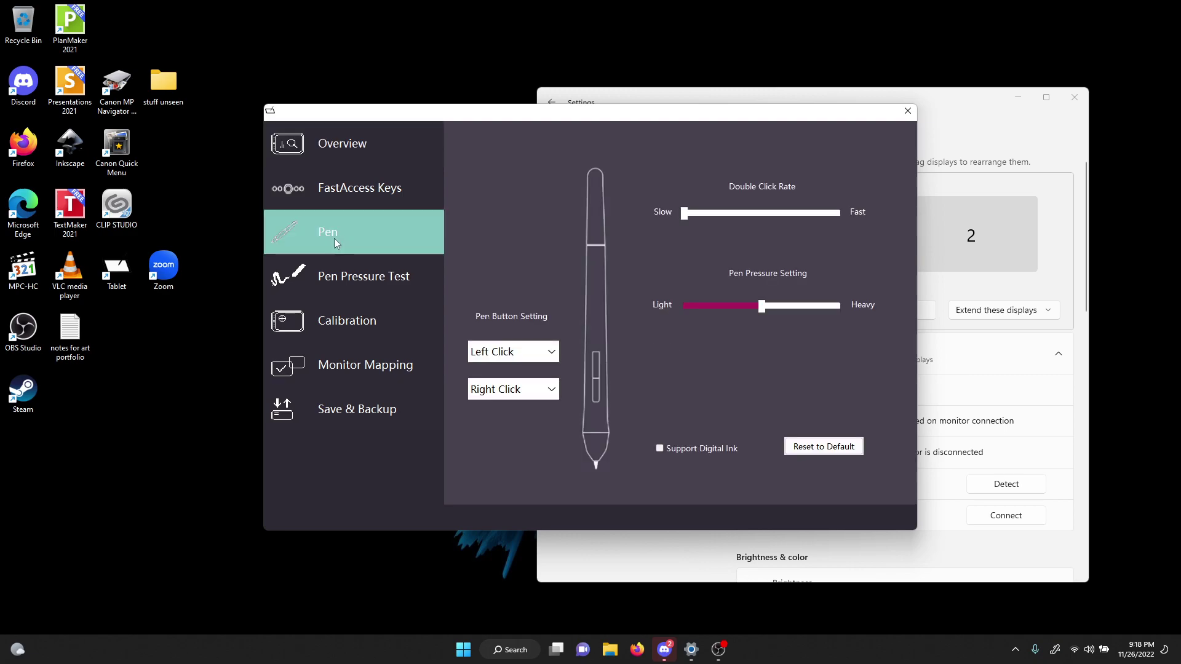
{"action": "left_click", "coordinate": [373, 366]}
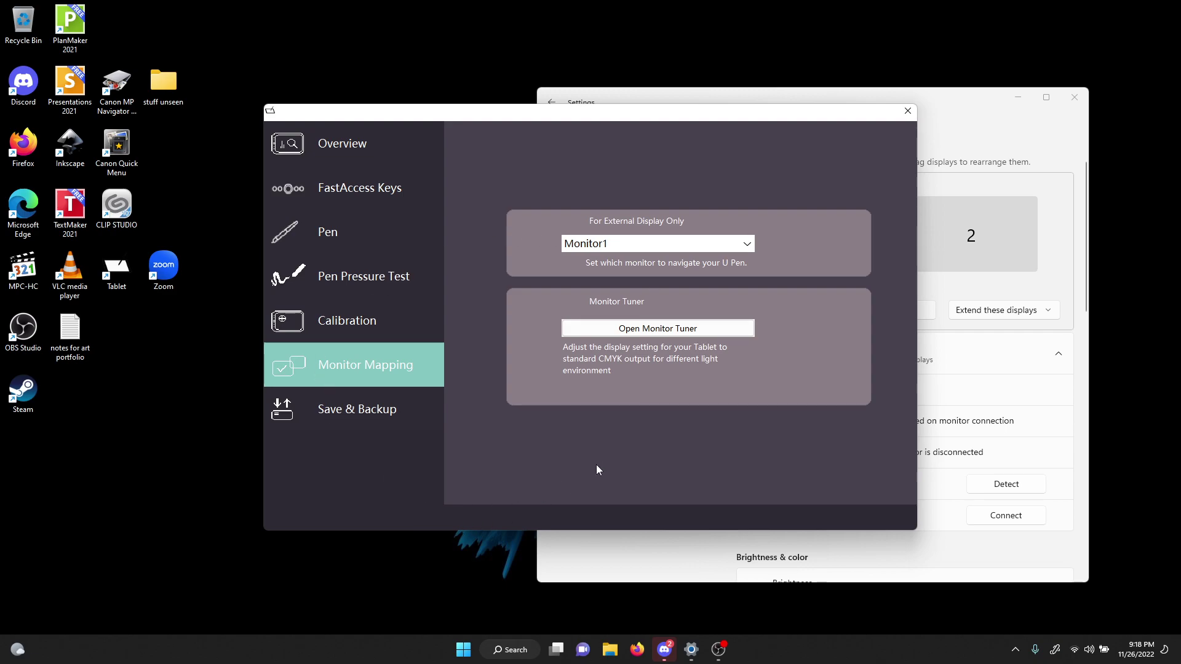
{"action": "left_click", "coordinate": [605, 245]}
{"action": "left_click", "coordinate": [603, 273]}
- Reopen Display settings from the desktop menu, choose Duplicate these displays, then return to OBS
{"action": "left_click", "coordinate": [919, 92]}
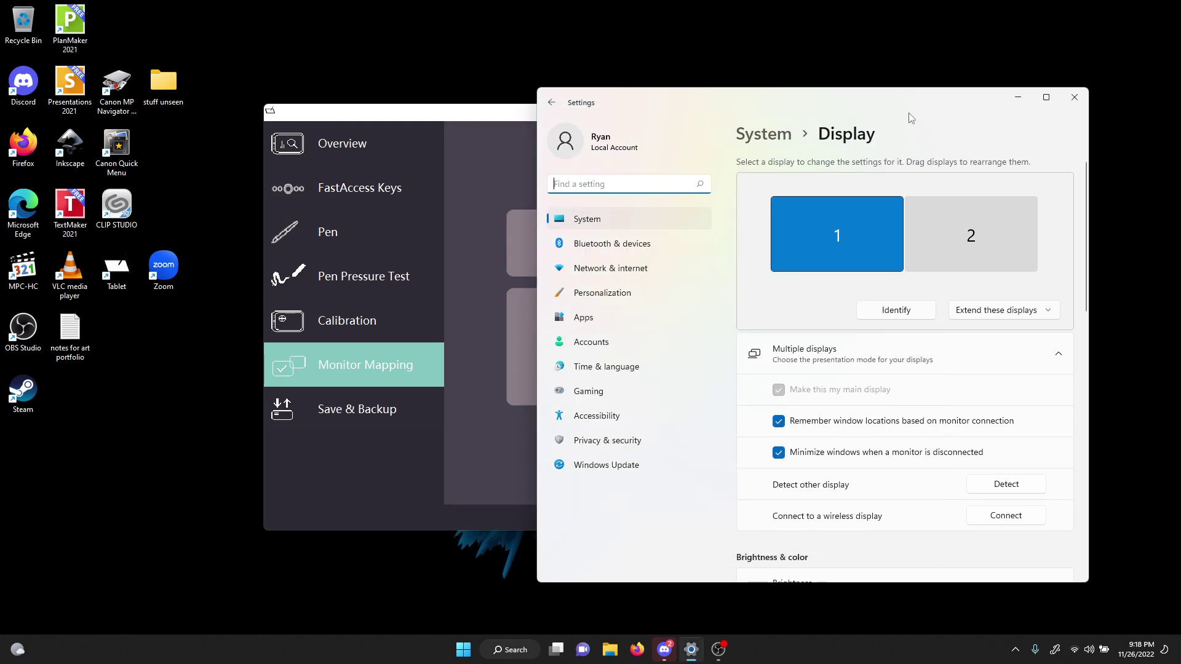
{"action": "left_click", "coordinate": [1087, 101]}
{"action": "right_click", "coordinate": [1016, 283]}
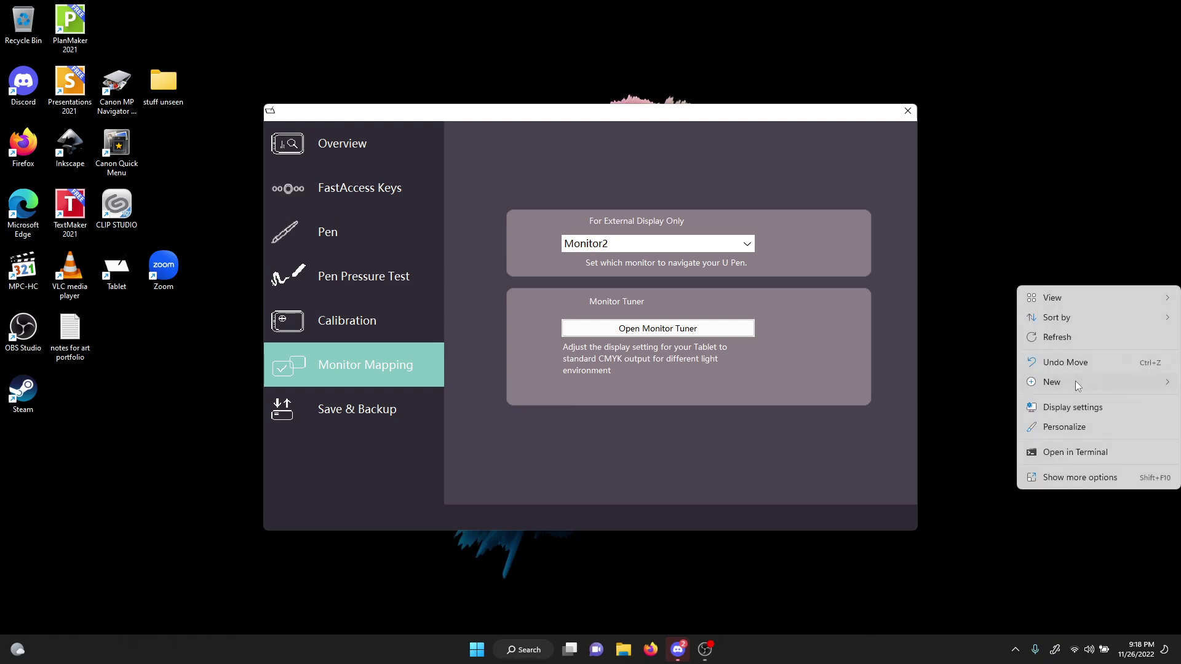
{"action": "right_click", "coordinate": [1004, 231]}
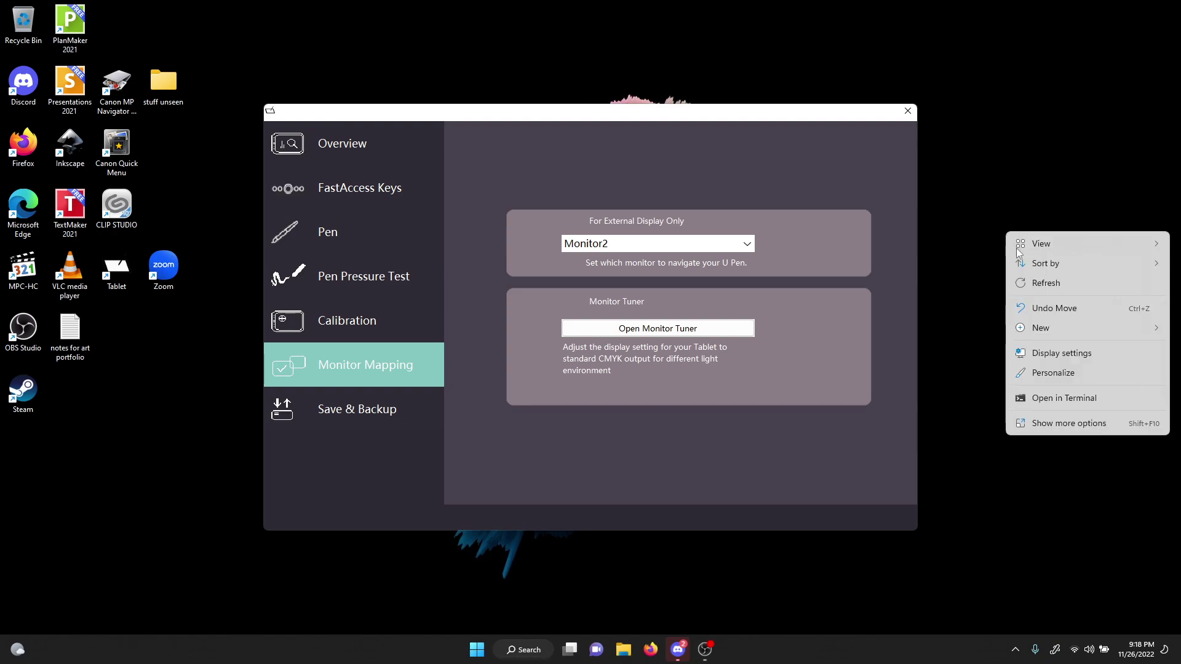
{"action": "left_click", "coordinate": [1075, 360]}
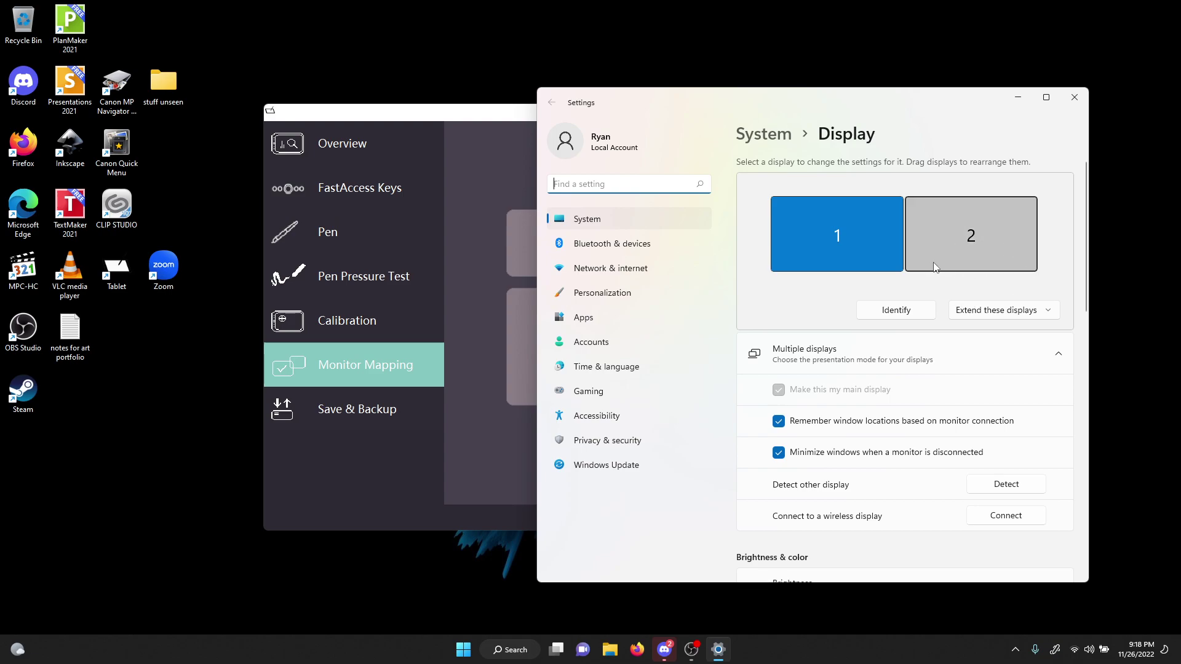
{"action": "left_click", "coordinate": [995, 309]}
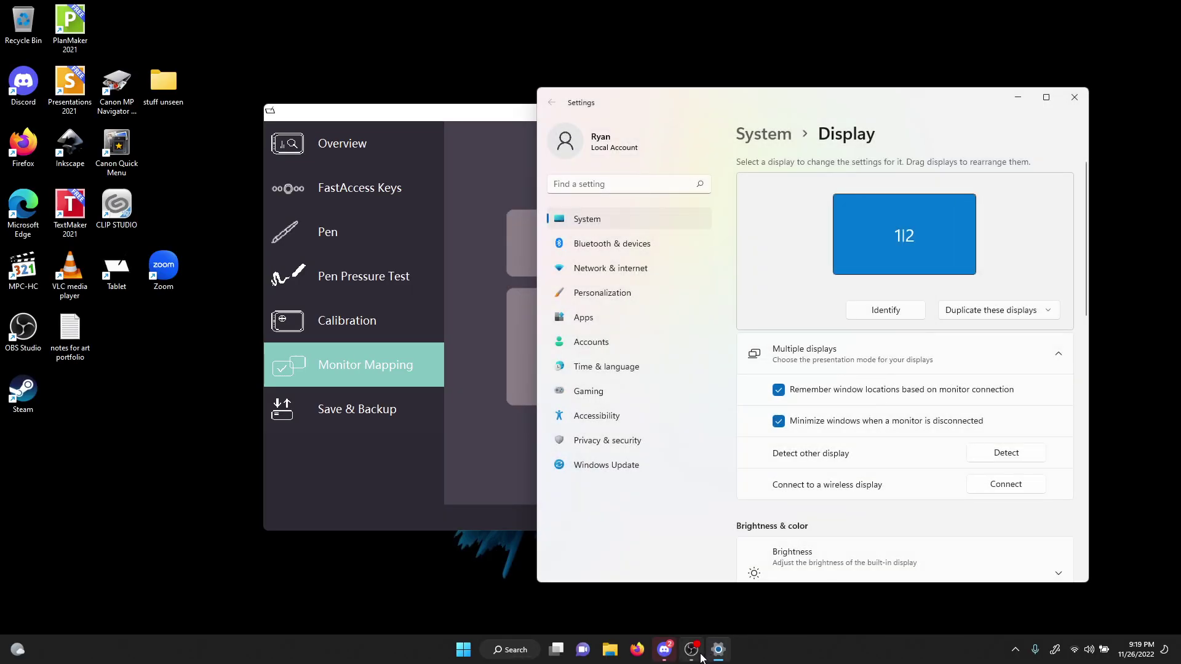
{"action": "left_click", "coordinate": [701, 657]}
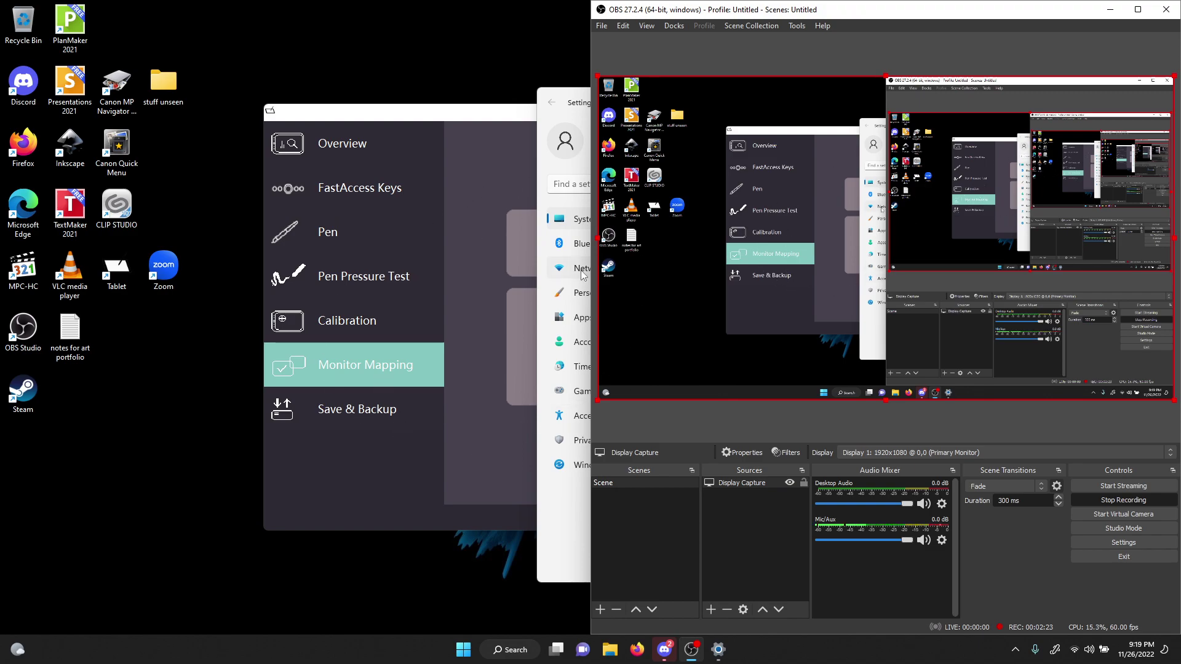
- Check the OBS preview with duplicated displays, then bring Display settings forward again
{"action": "left_click", "coordinate": [556, 107]}
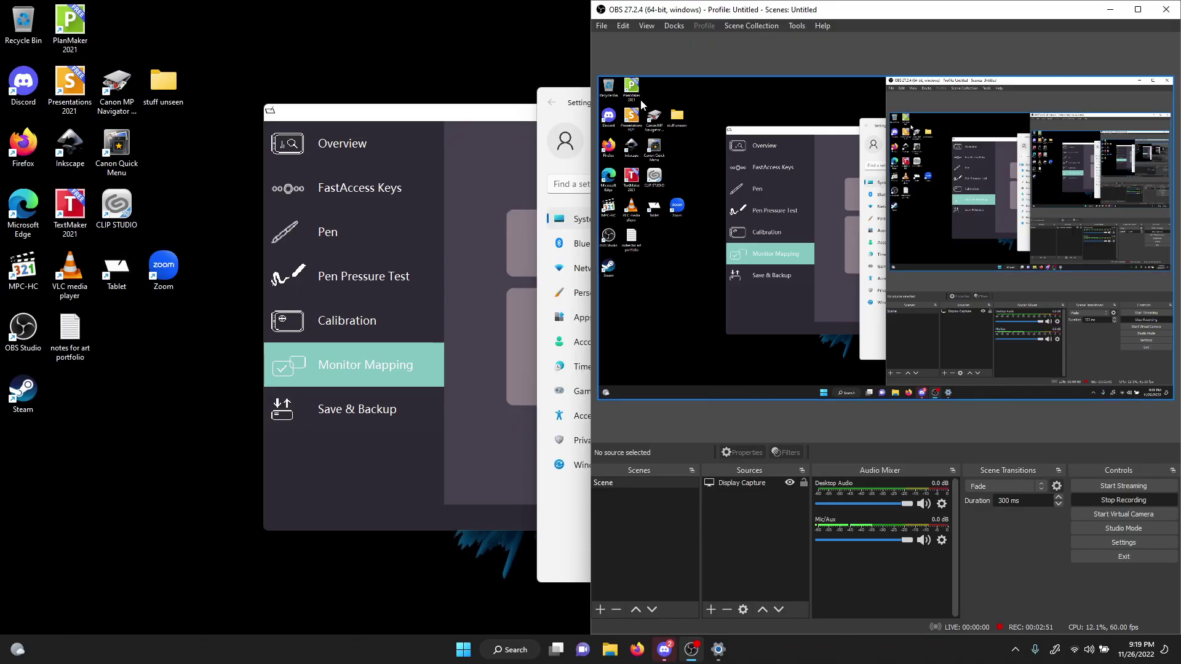
{"action": "left_click", "coordinate": [579, 106]}
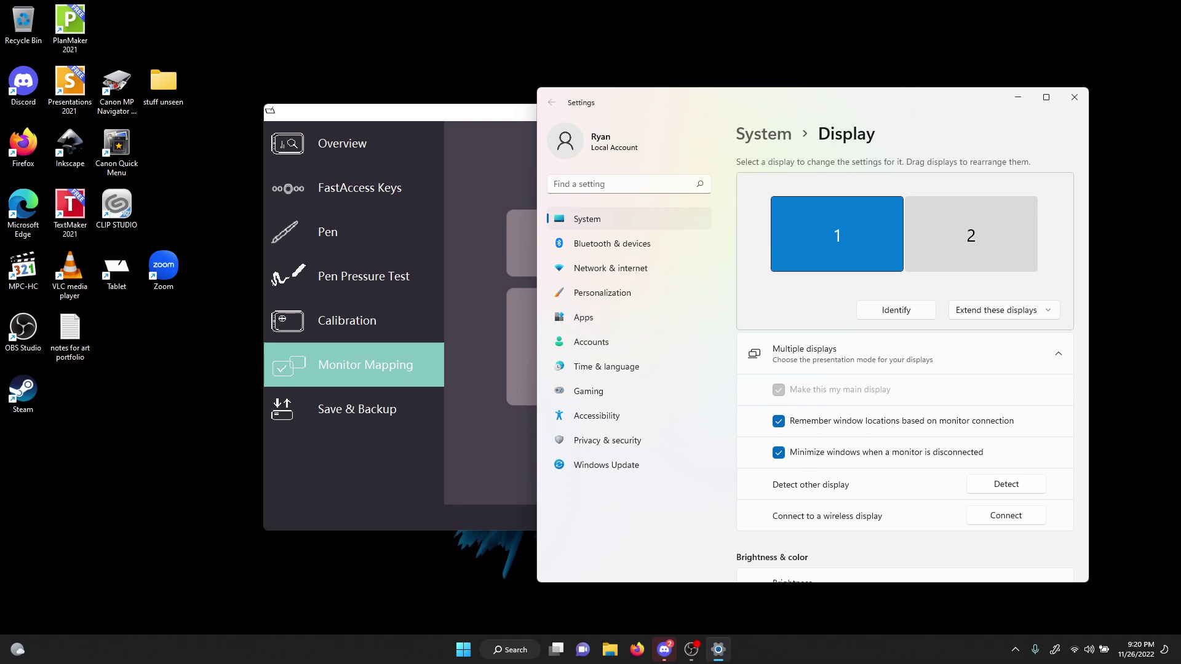
- Switch from Display settings to OBS, which is capturing Display 2
{"action": "key", "text": "alt+Tab"}
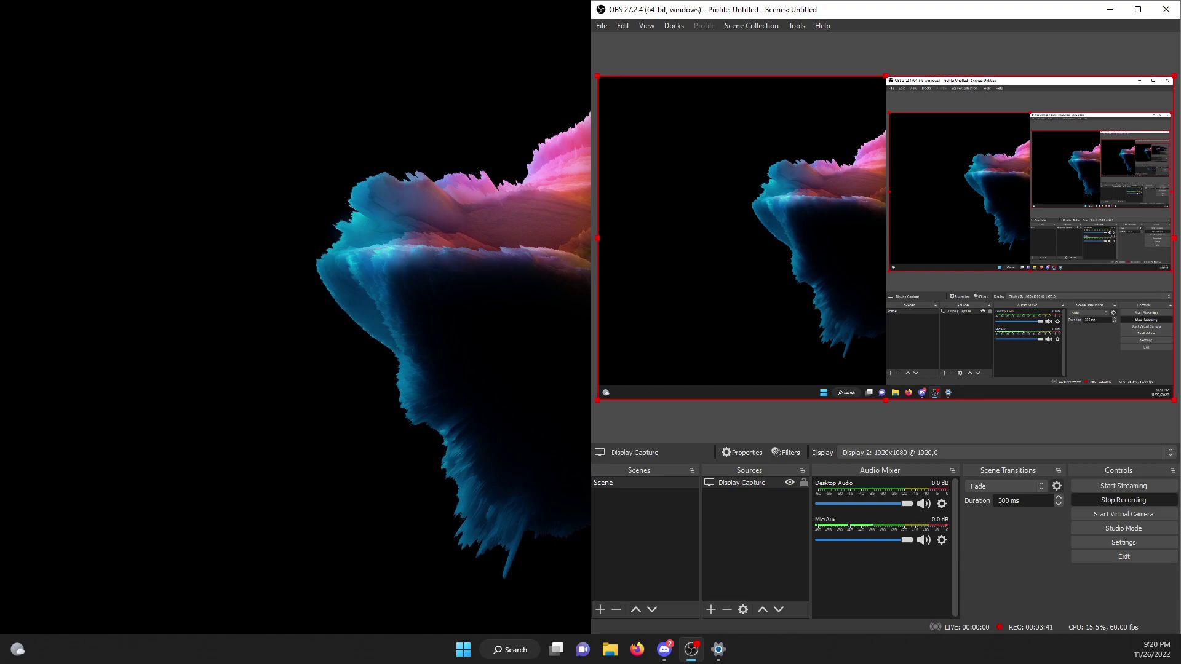
- Set the OBS Display Capture source to Display 1 (Primary Monitor)
{"action": "key", "text": "alt+Tab"}
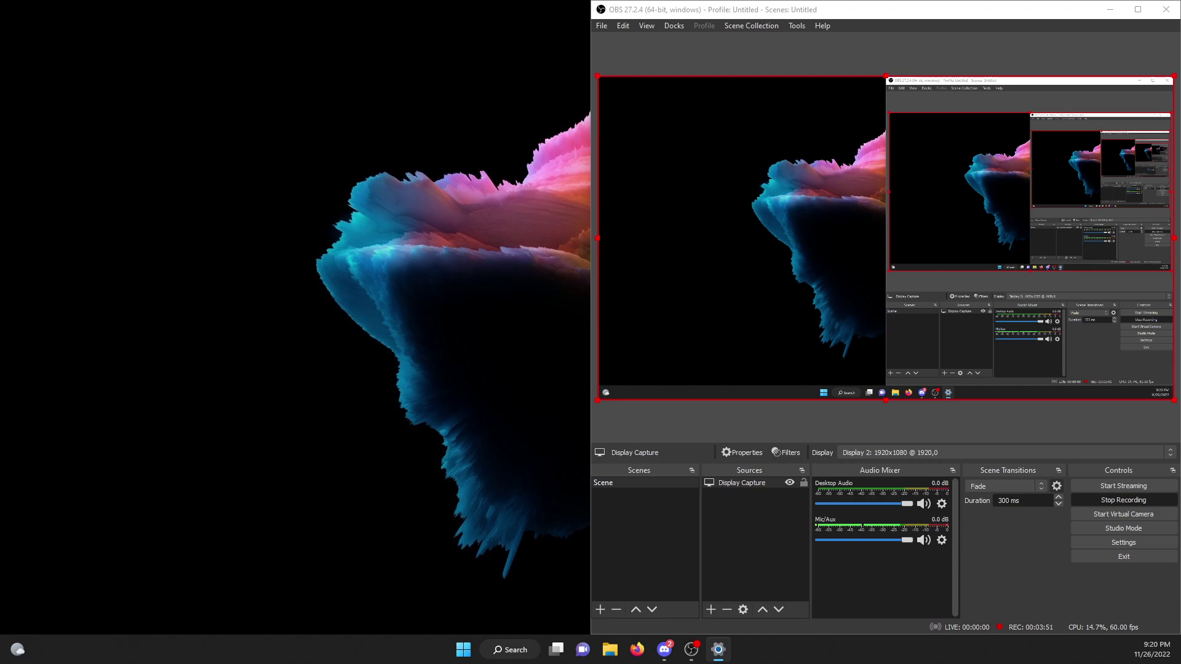
{"action": "left_click", "coordinate": [920, 447]}
{"action": "left_click", "coordinate": [906, 460]}
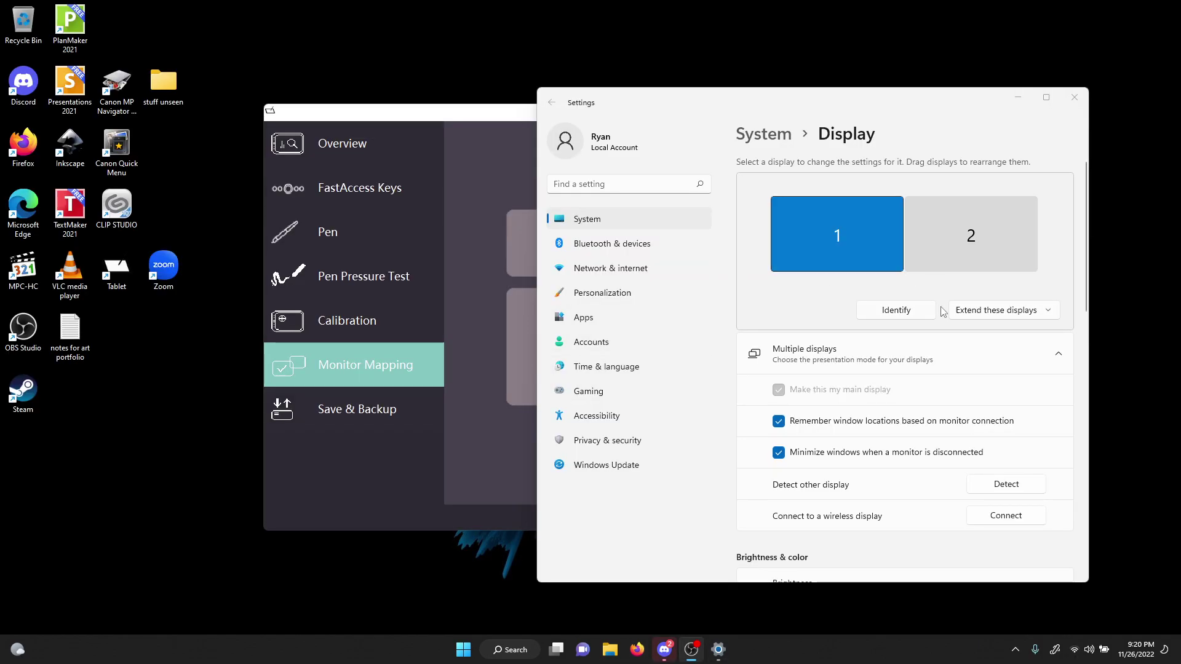
- Try Show only on 1 and check the OBS Display Capture source
{"action": "left_click", "coordinate": [977, 310]}
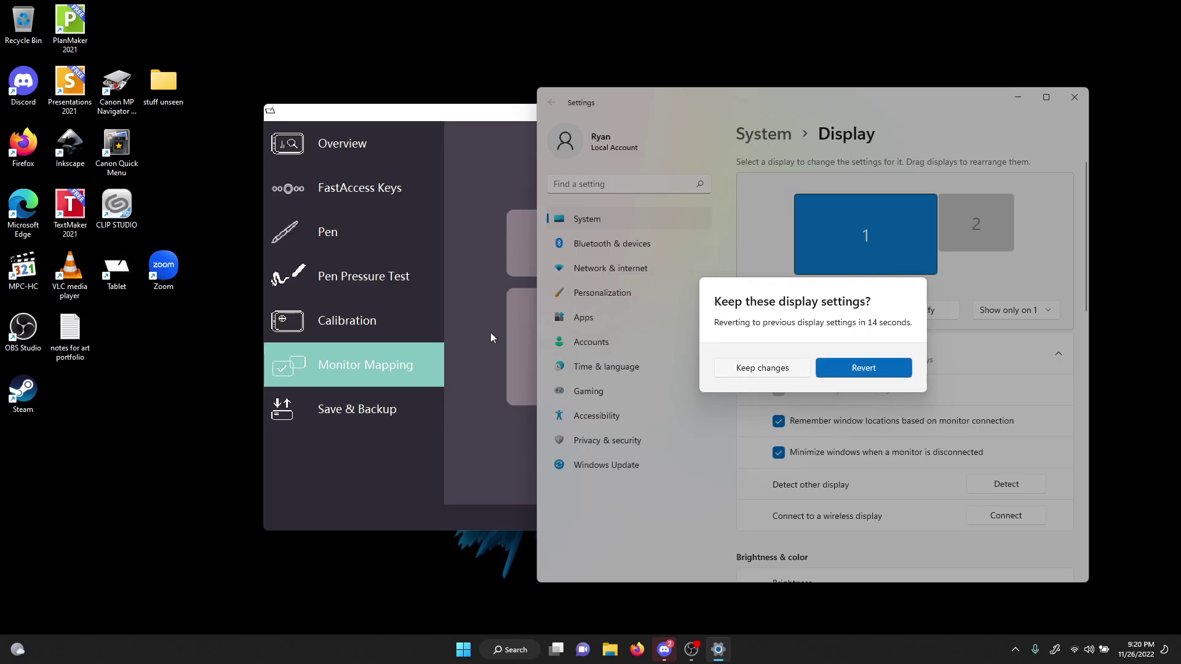
{"action": "left_click", "coordinate": [759, 367]}
{"action": "left_click", "coordinate": [693, 653]}
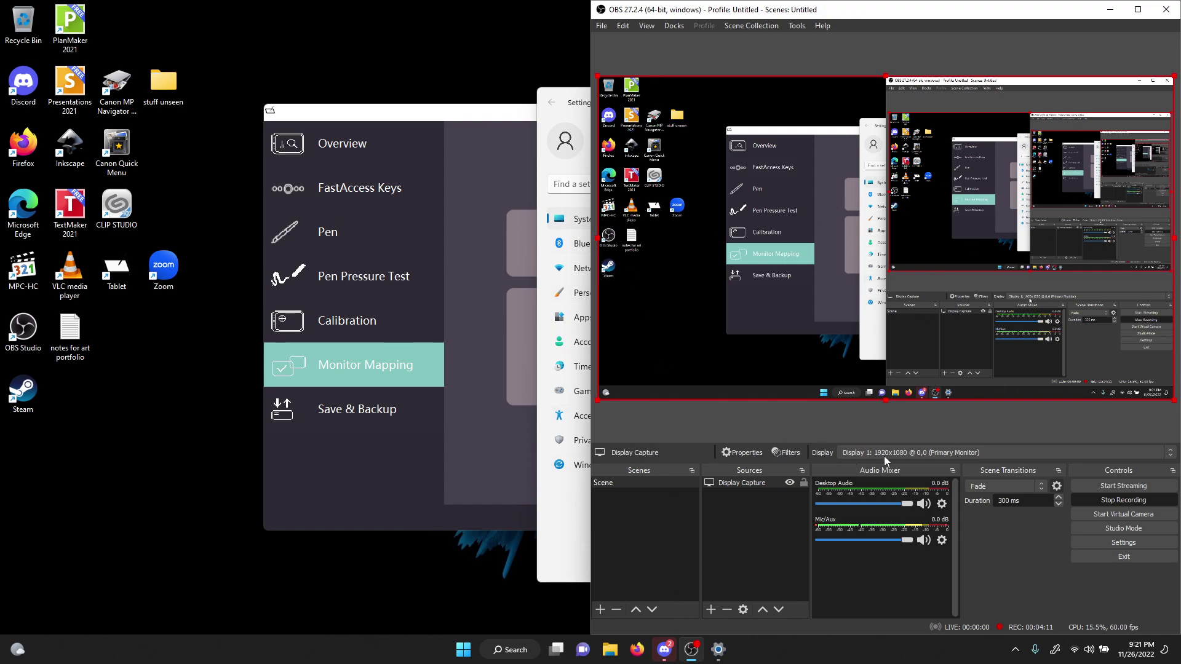
{"action": "key", "text": "alt+Tab"}
{"action": "left_click", "coordinate": [938, 455]}
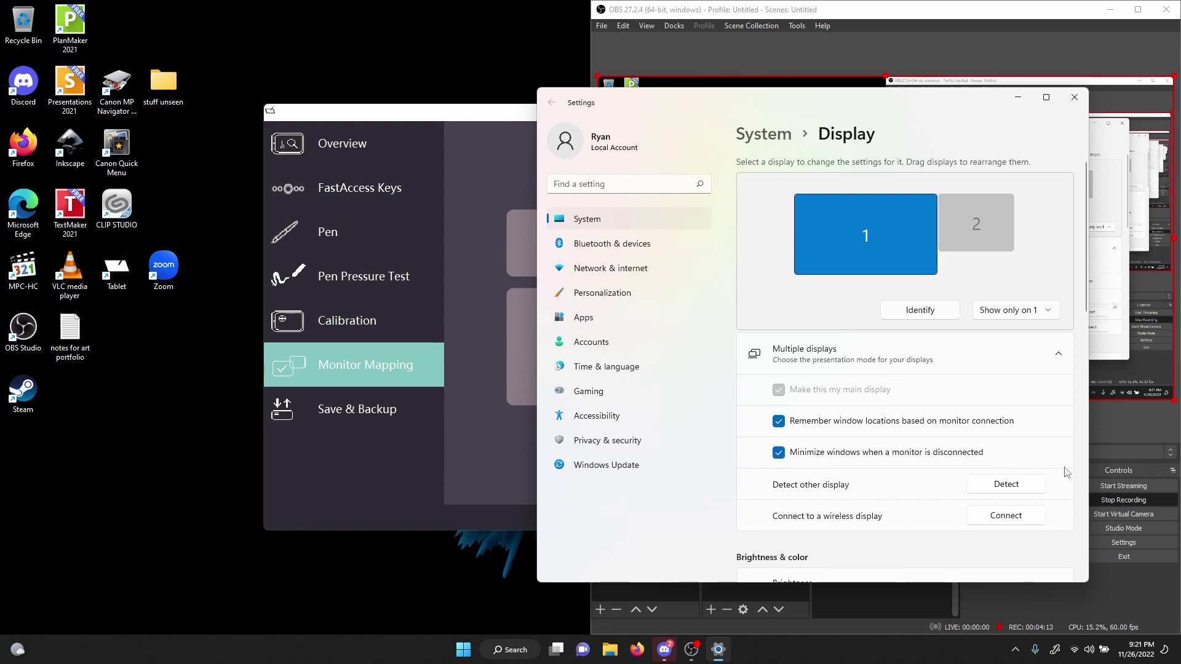
{"action": "left_click", "coordinate": [1122, 434]}
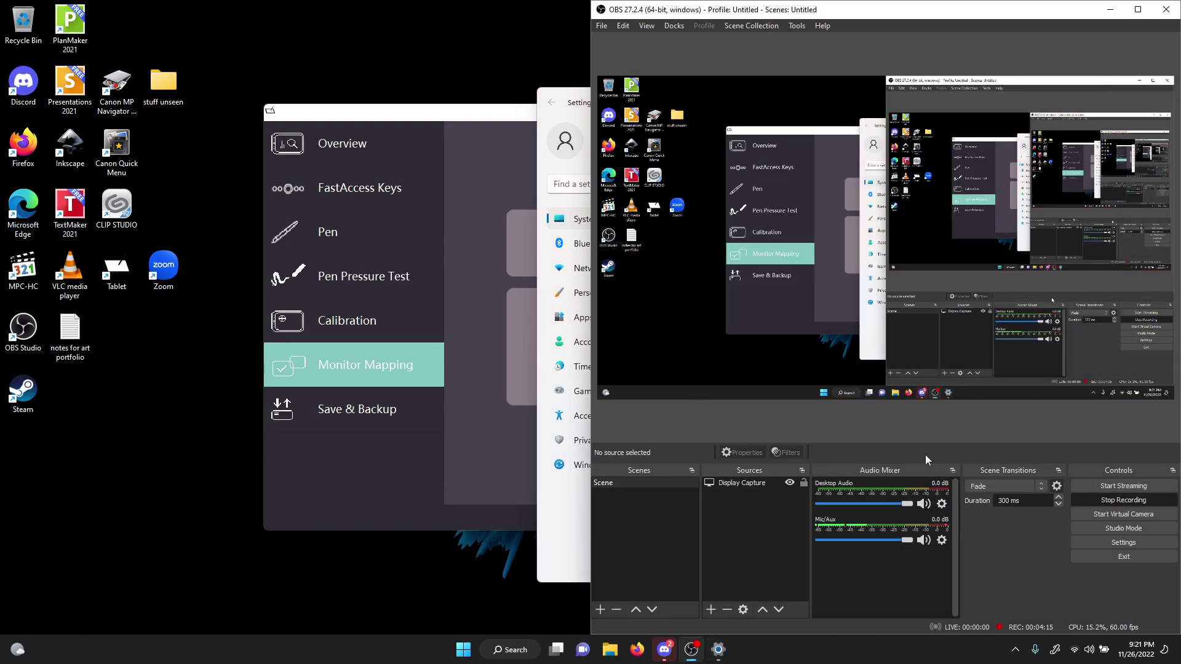
{"action": "left_click", "coordinate": [728, 484]}
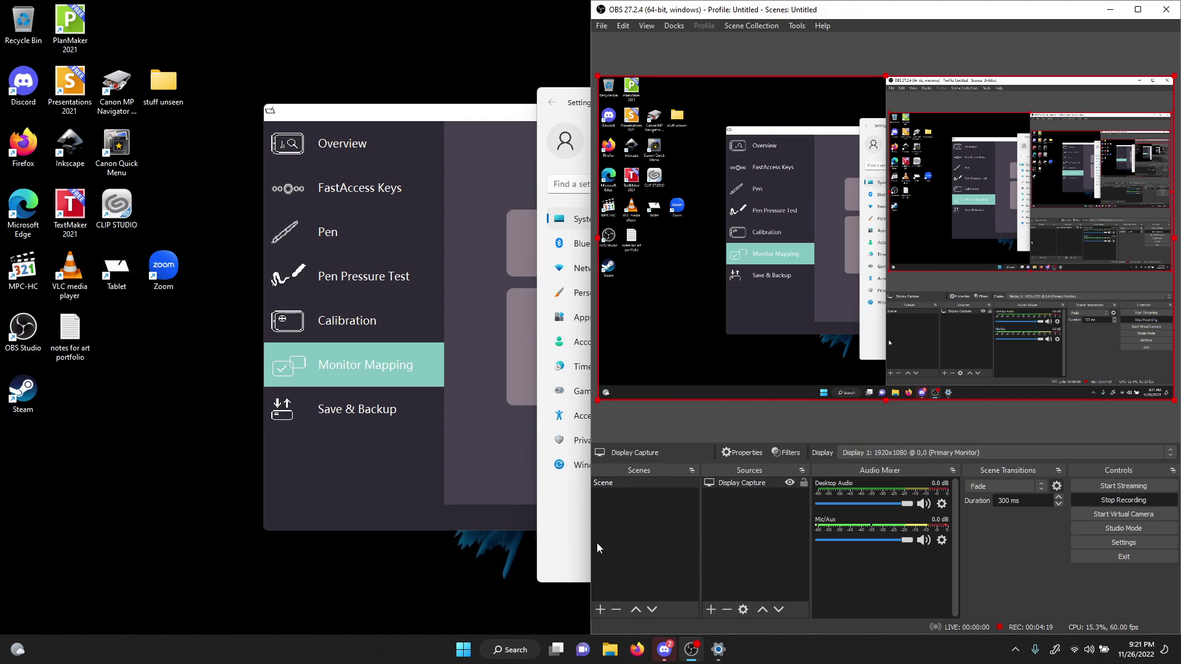
- Switch the display mode to Show only on 2 and keep the changes
{"action": "left_click", "coordinate": [570, 511]}
{"action": "left_click", "coordinate": [1016, 310]}
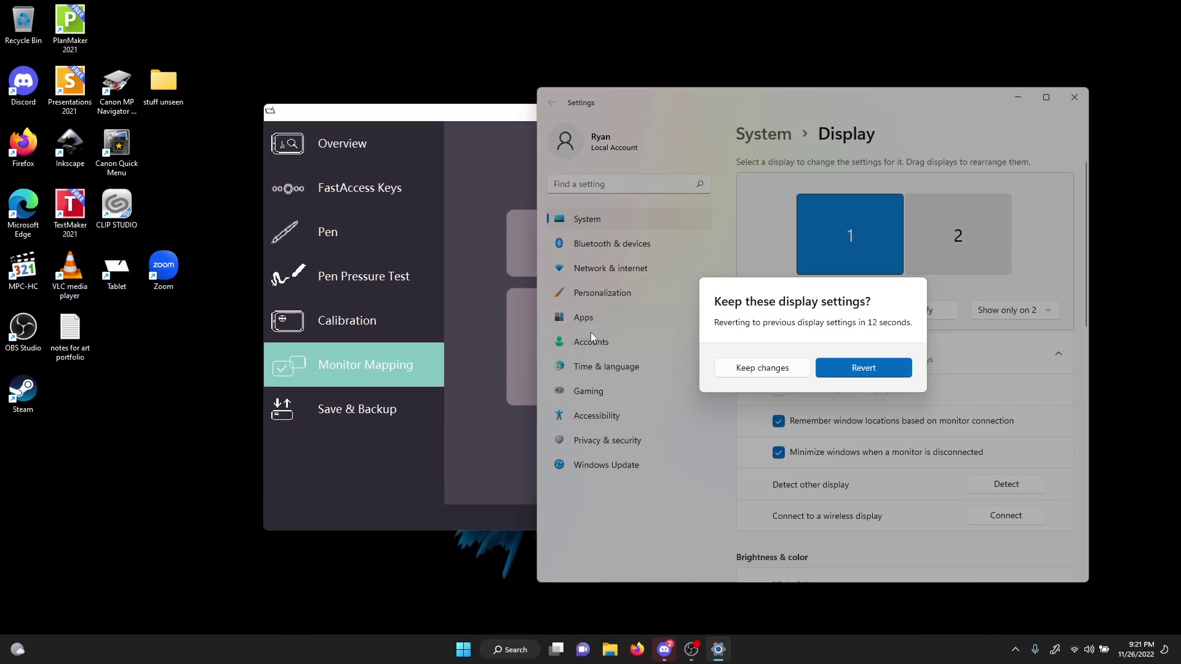
{"action": "key", "text": "Return"}
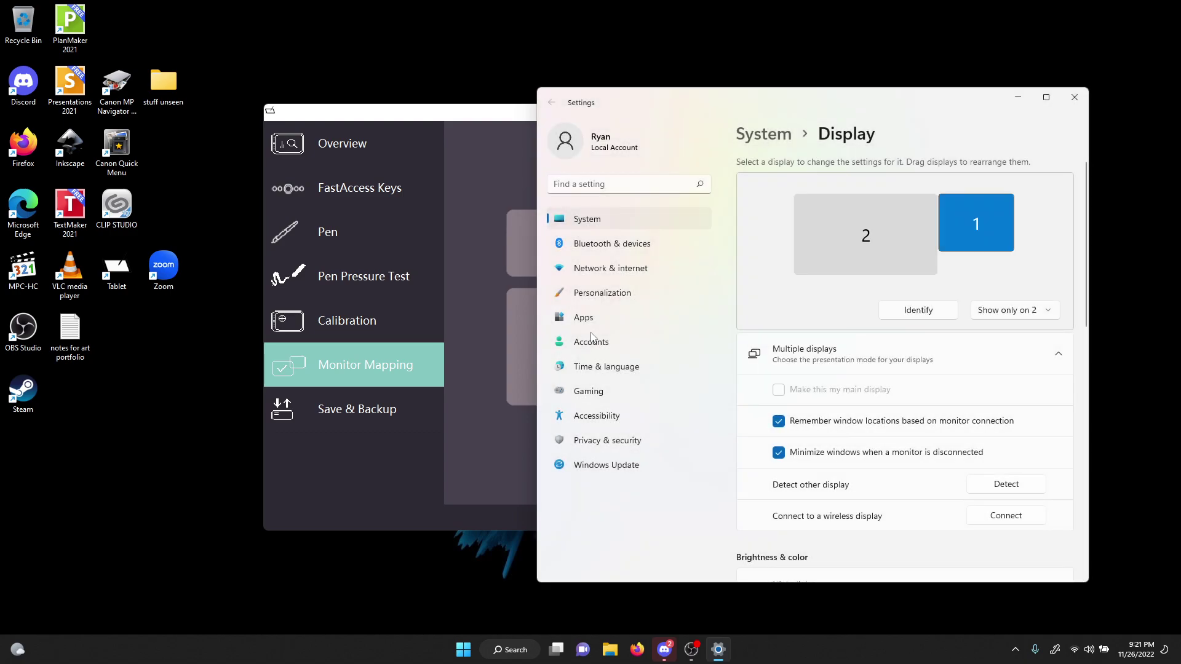
{"action": "left_click", "coordinate": [693, 650]}
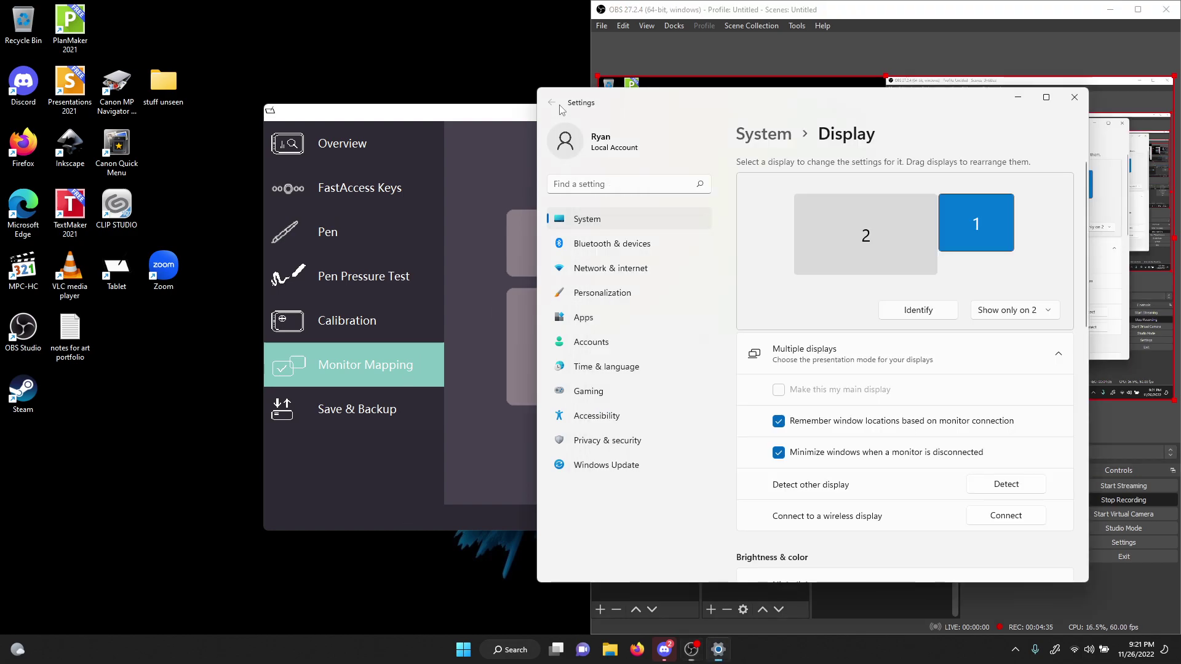
- Extend the displays again and point OBS Display Capture at Display 1 (Primary Monitor)
{"action": "left_click", "coordinate": [561, 109]}
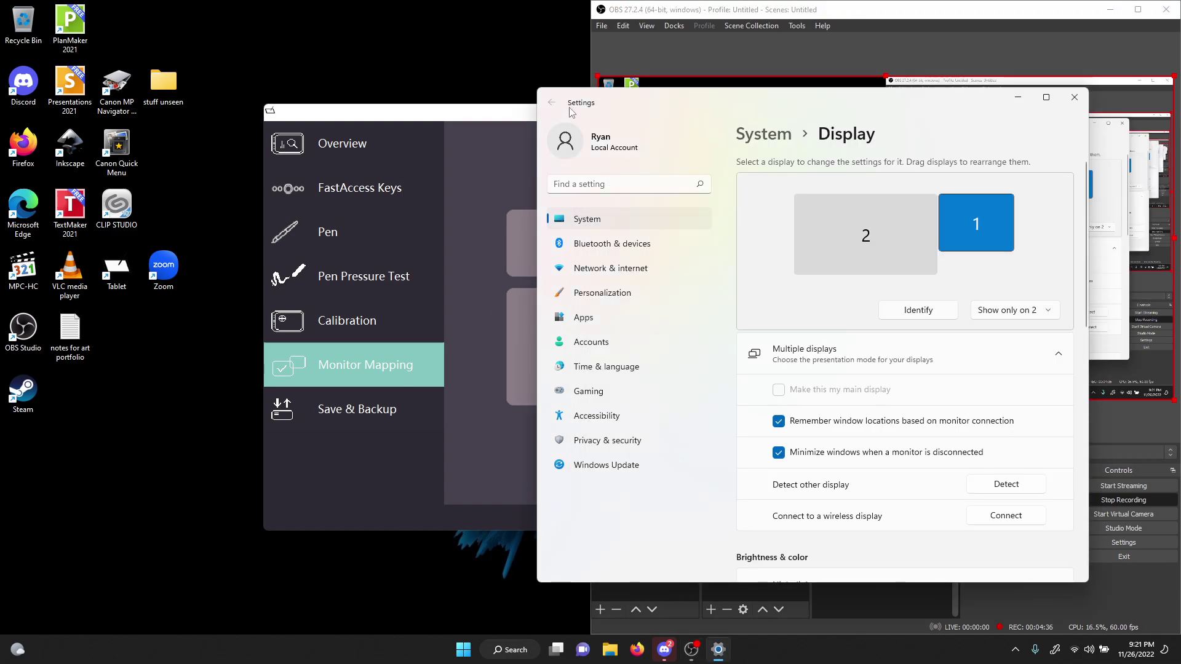
{"action": "key", "text": "alt+Down"}
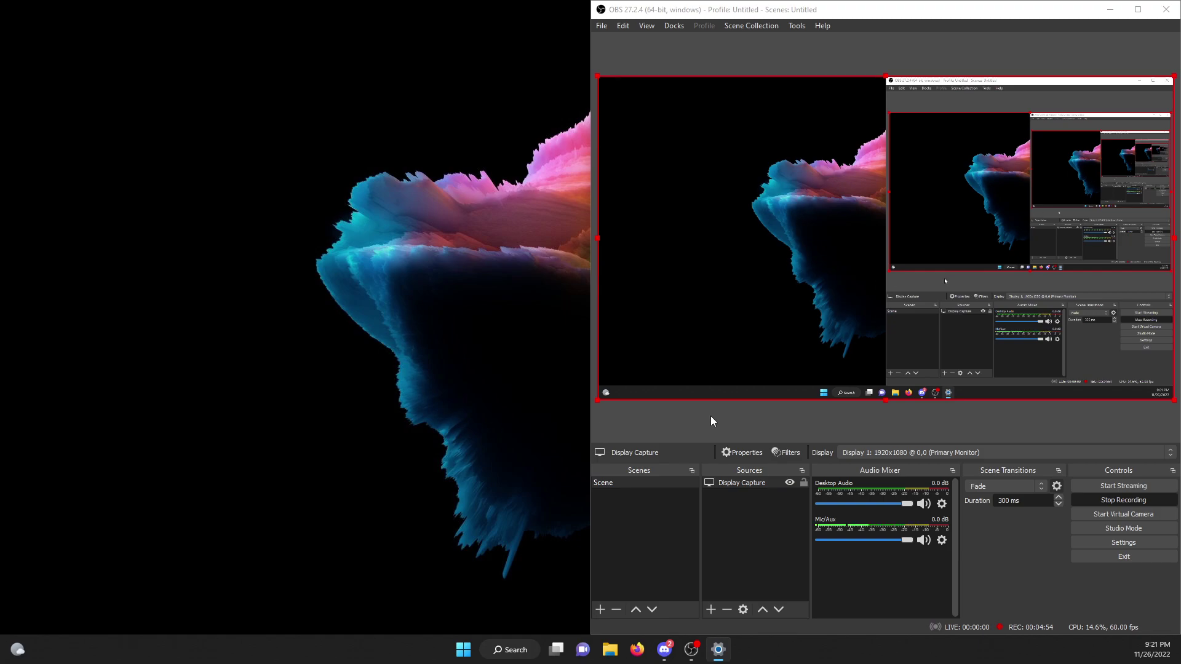
{"action": "left_click", "coordinate": [910, 452]}
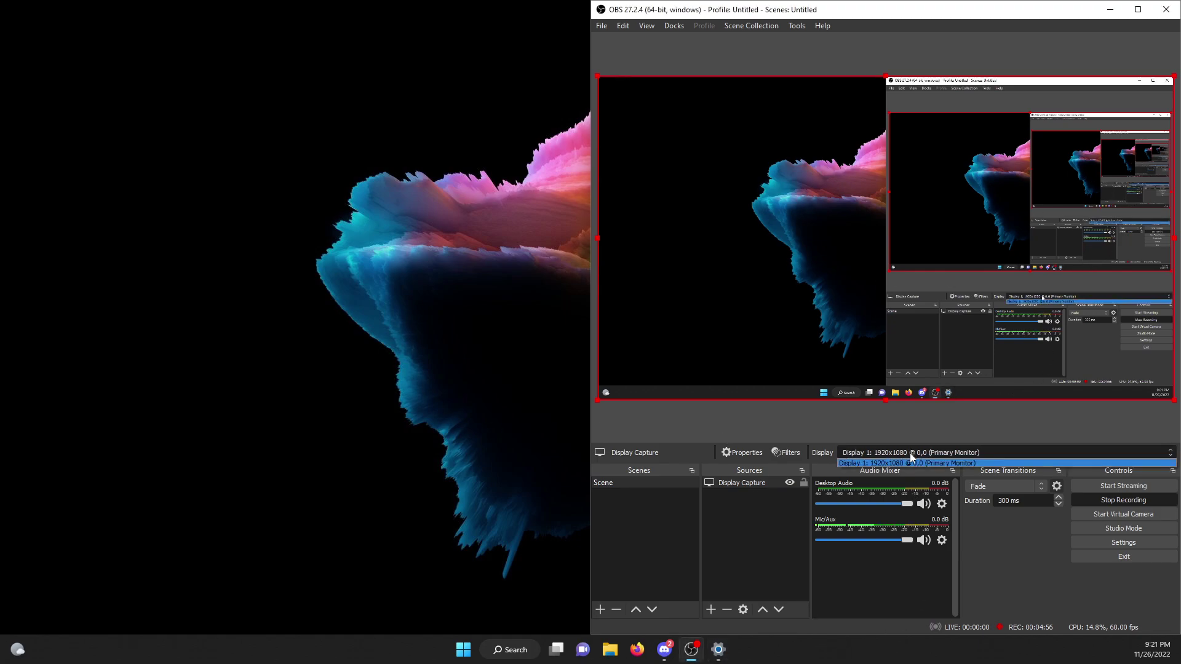
{"action": "left_click", "coordinate": [911, 452]}
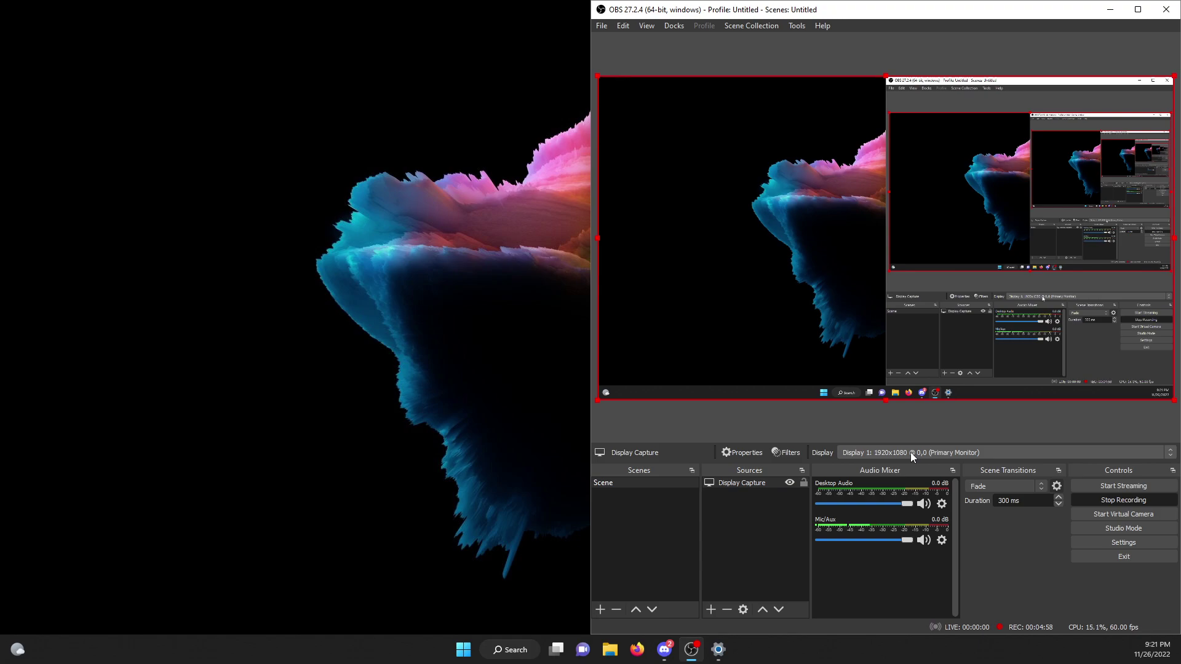
{"action": "left_click", "coordinate": [911, 452]}
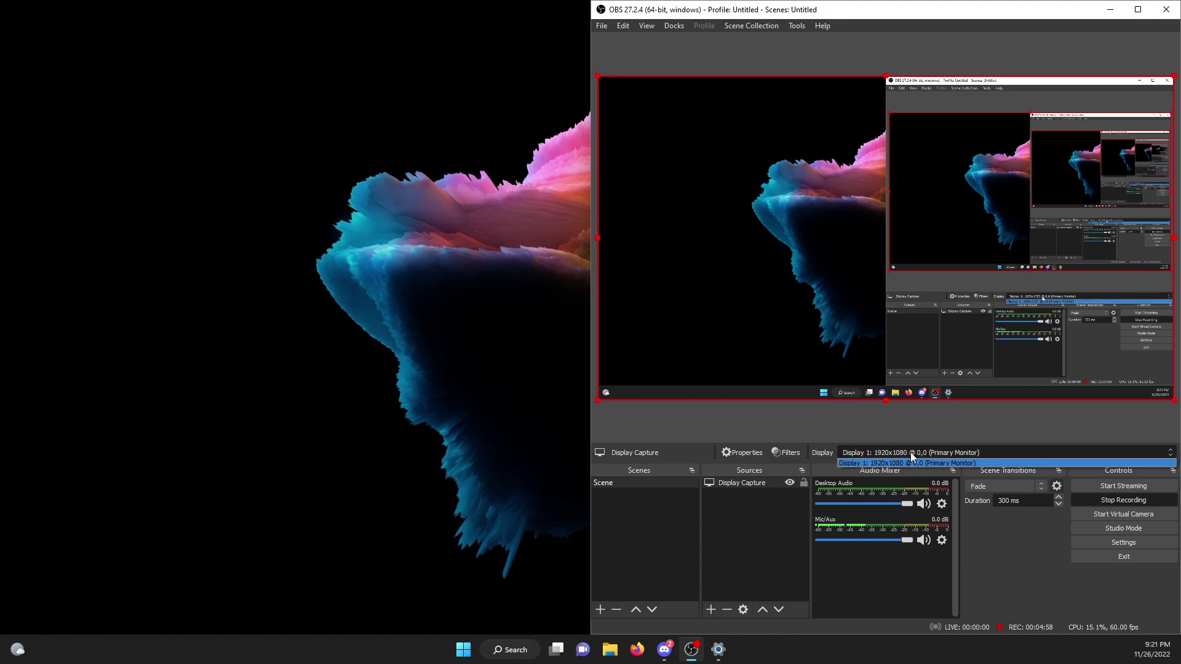
{"action": "left_click", "coordinate": [873, 455]}
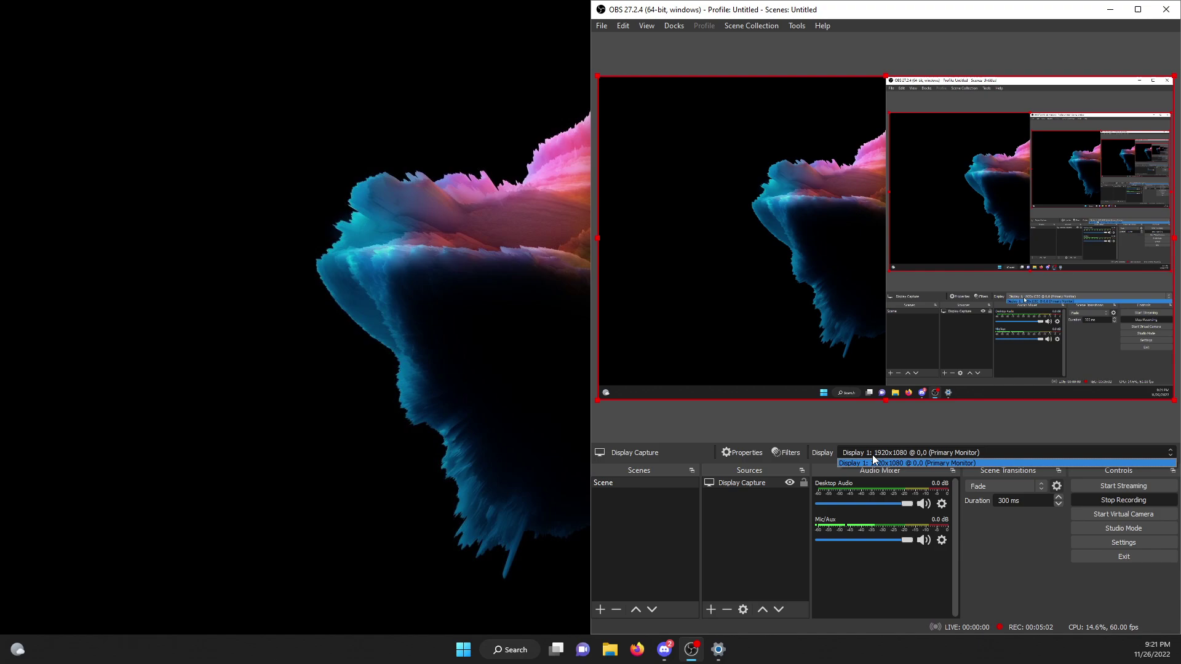
{"action": "left_click", "coordinate": [775, 518]}
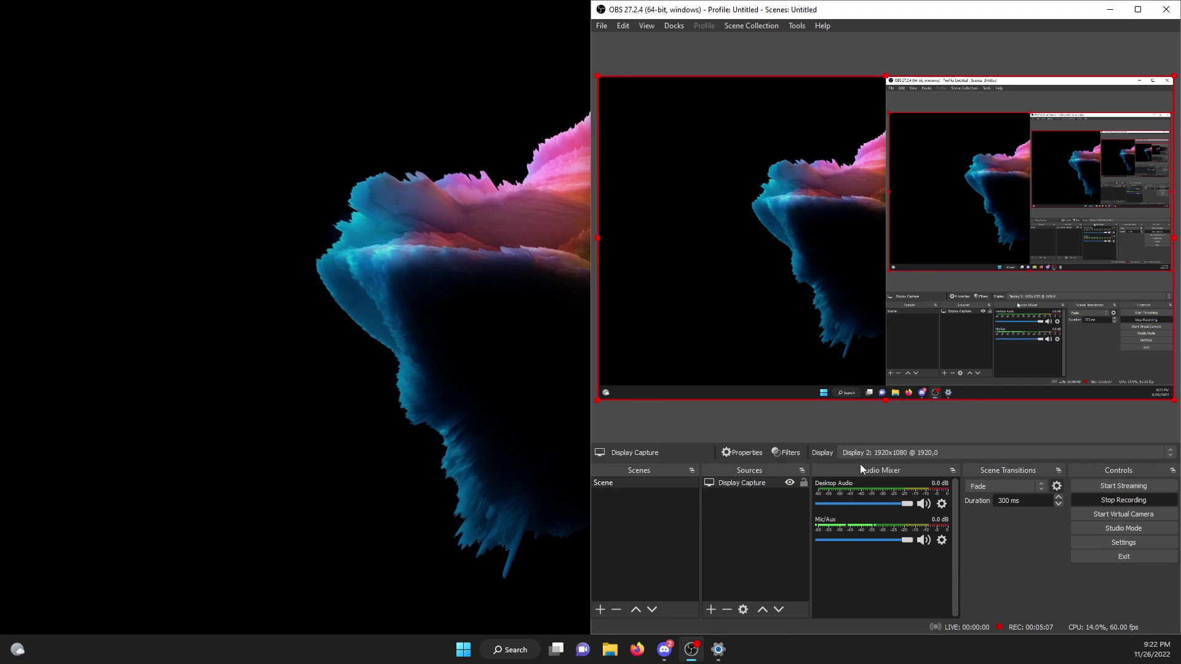
{"action": "left_click", "coordinate": [861, 455]}
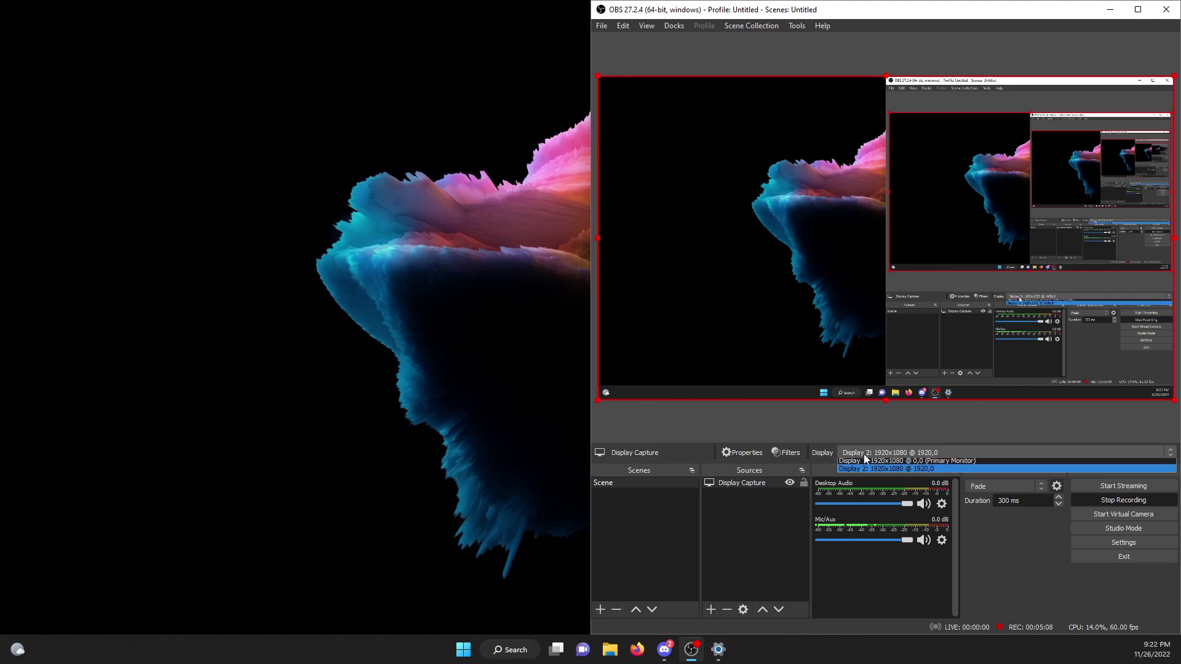
{"action": "left_click", "coordinate": [864, 463]}
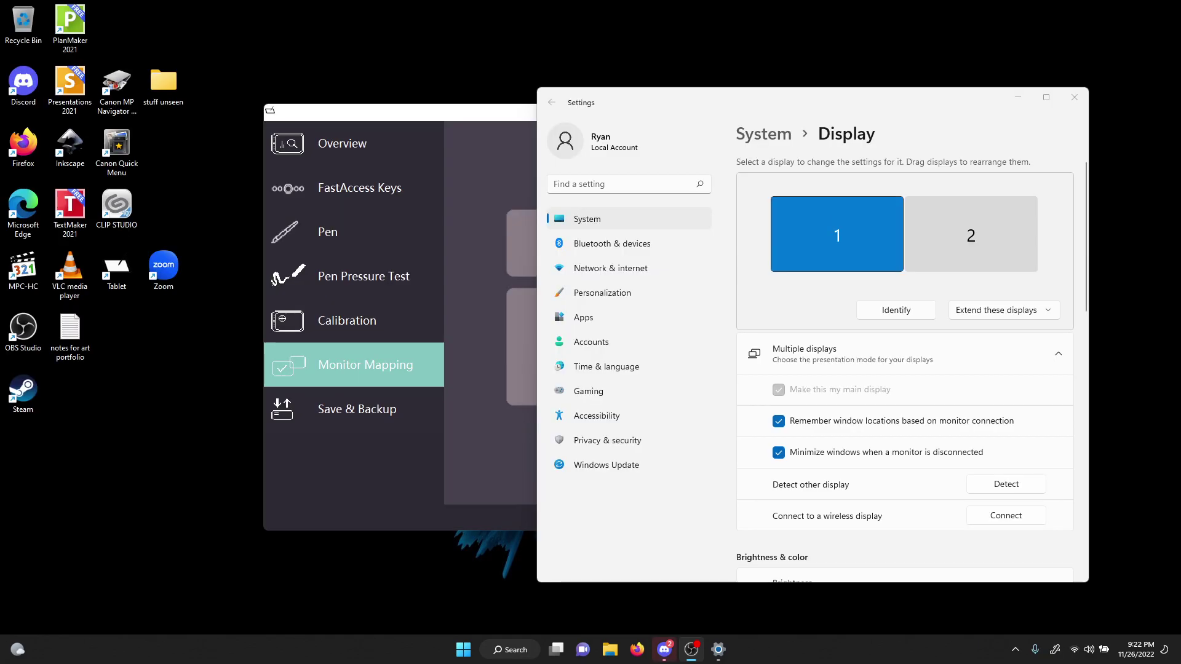